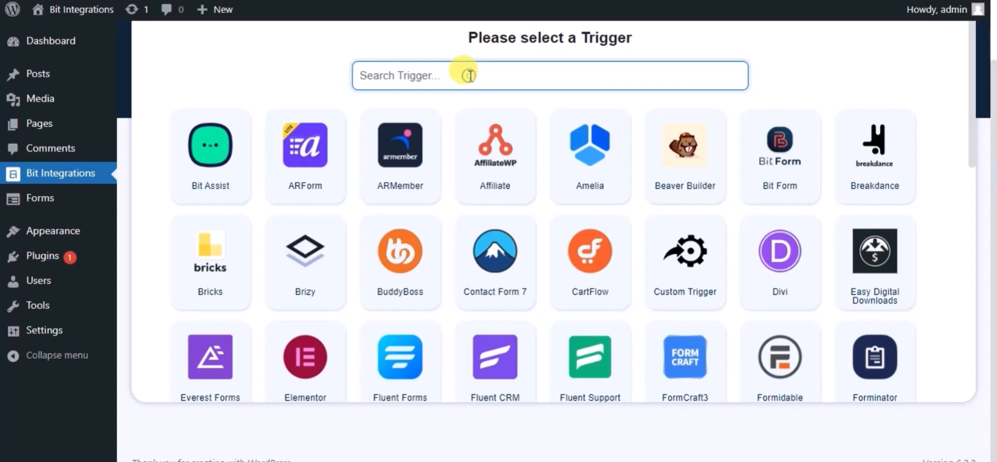
Search triggers for 'ha', select Happy Forms with Sample Form as the trigger form, and continue
{"action": "type", "text": "ha"}
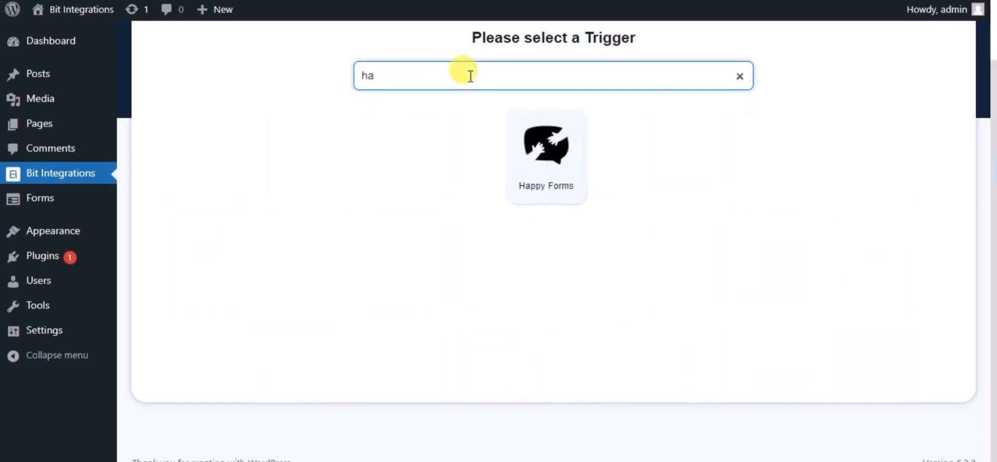
{"action": "left_click", "coordinate": [544, 132]}
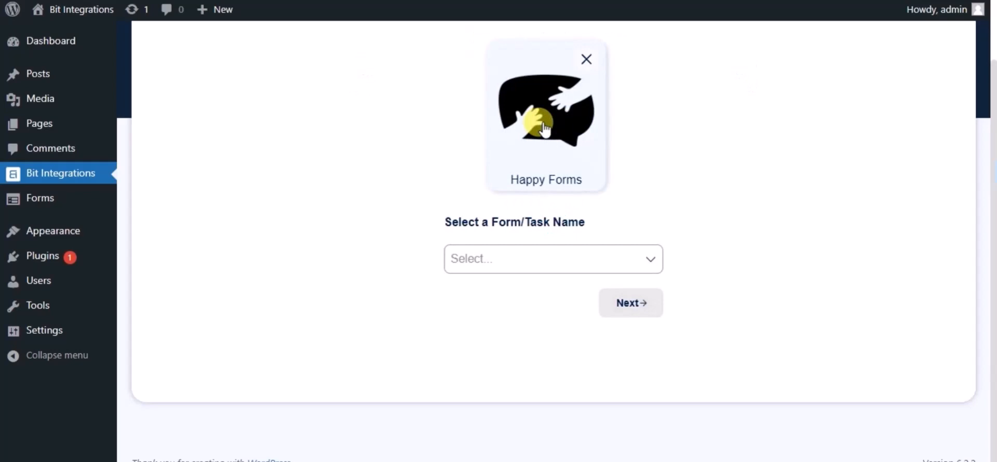
{"action": "left_click", "coordinate": [467, 262]}
{"action": "left_click", "coordinate": [486, 291]}
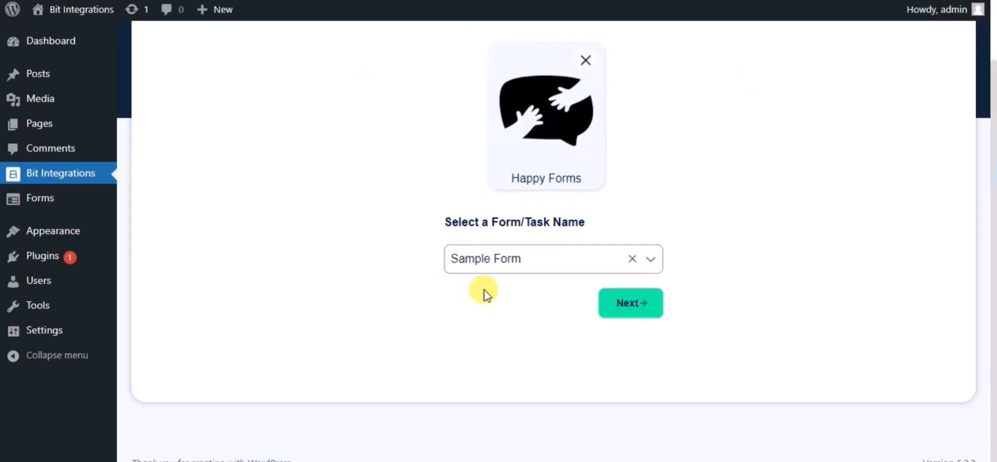
{"action": "left_click", "coordinate": [614, 305]}
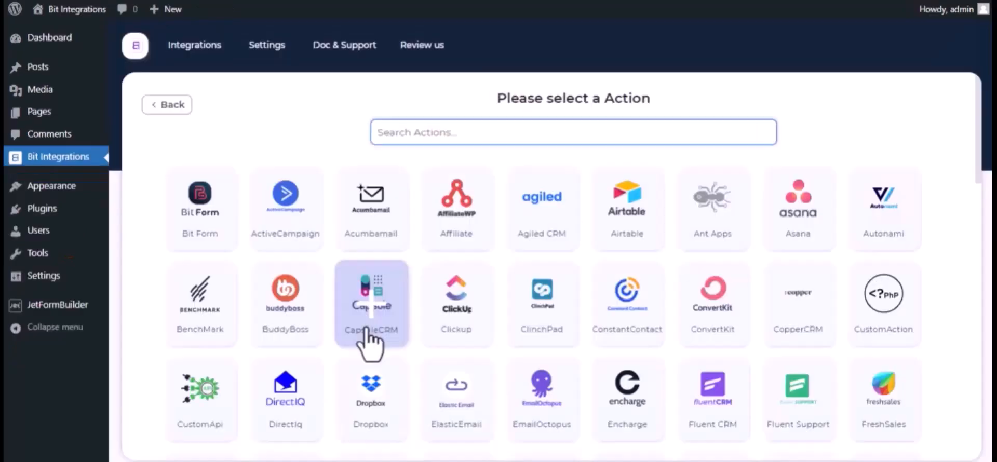
Search actions for 'trel' and select Trello as the action
{"action": "type", "text": "trel"}
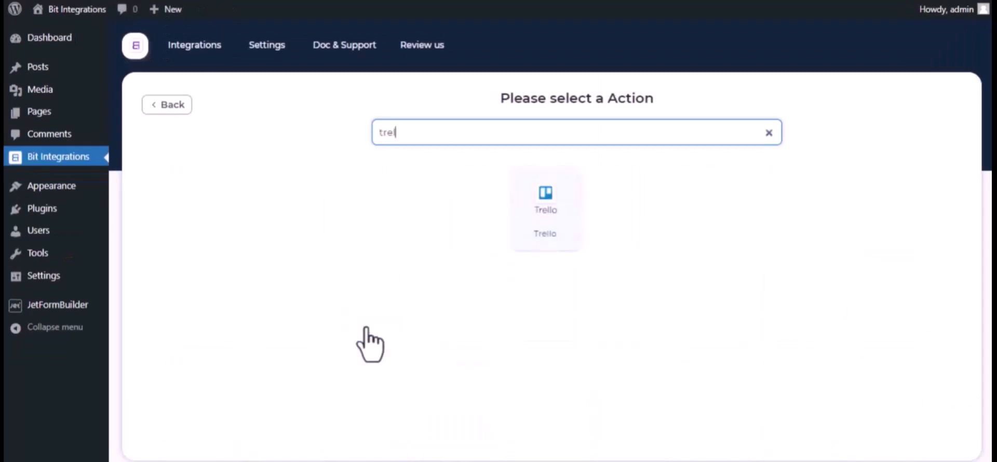
{"action": "left_click", "coordinate": [559, 224]}
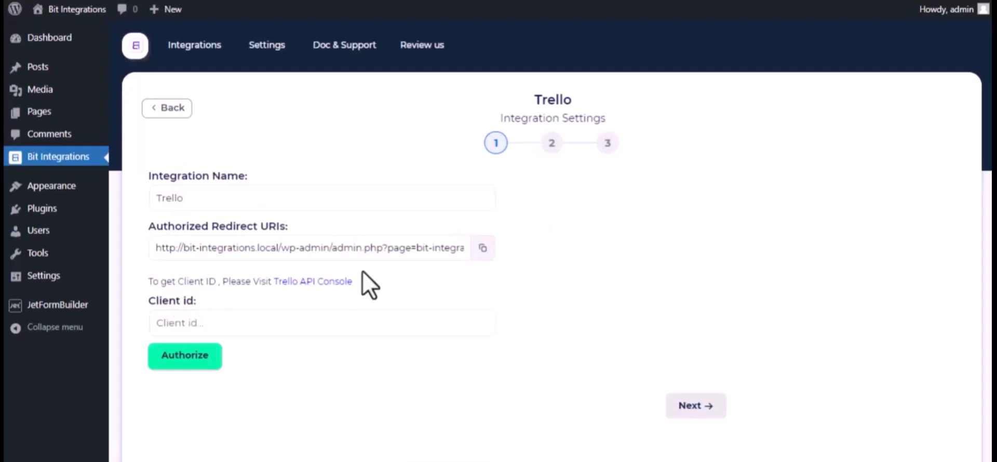
Go from Trello's API console to the Power-Up Admin Portal and accept the Developer Terms
{"action": "left_click", "coordinate": [340, 284]}
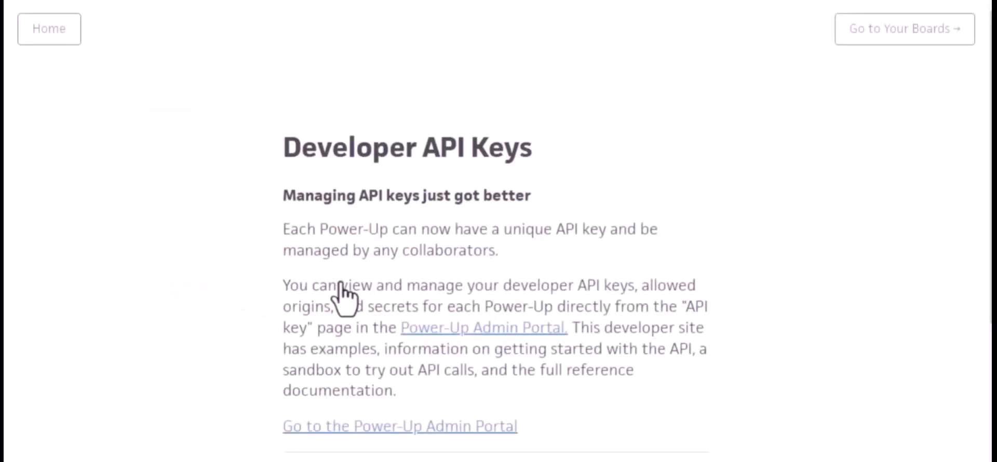
{"action": "left_click", "coordinate": [496, 337]}
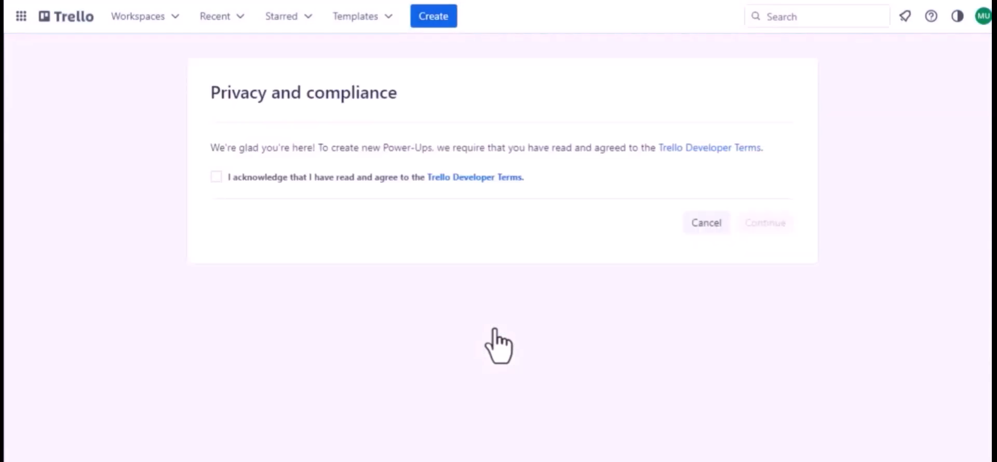
{"action": "left_click", "coordinate": [215, 177]}
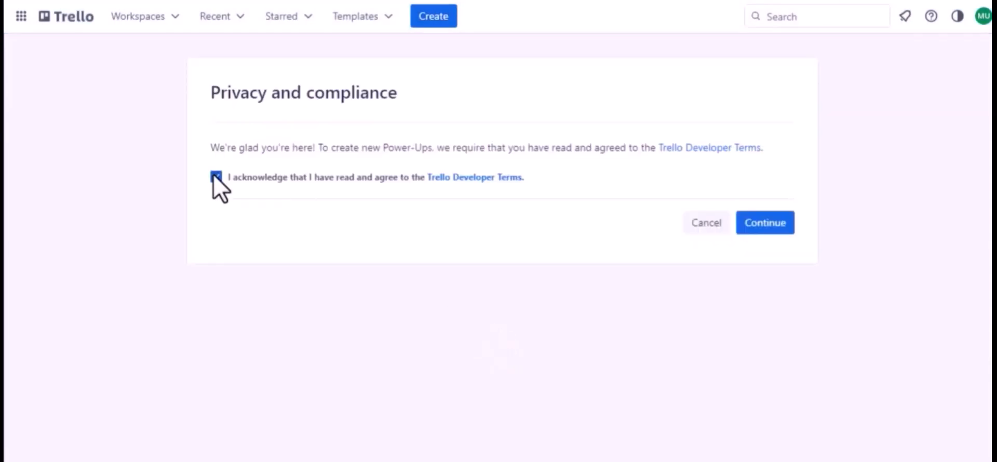
{"action": "left_click", "coordinate": [747, 224]}
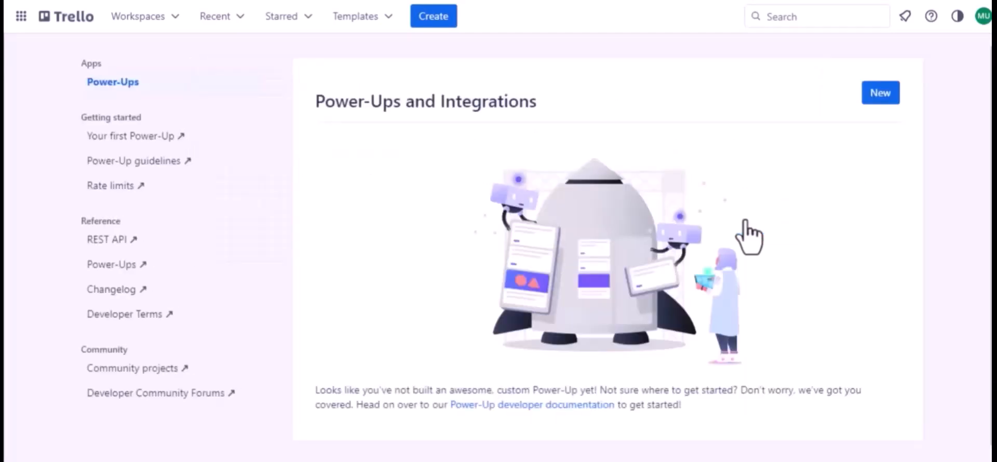
Start a new Power-Up named 'Jet Form Builder' assigned to Trello Workspace
{"action": "left_click", "coordinate": [880, 98]}
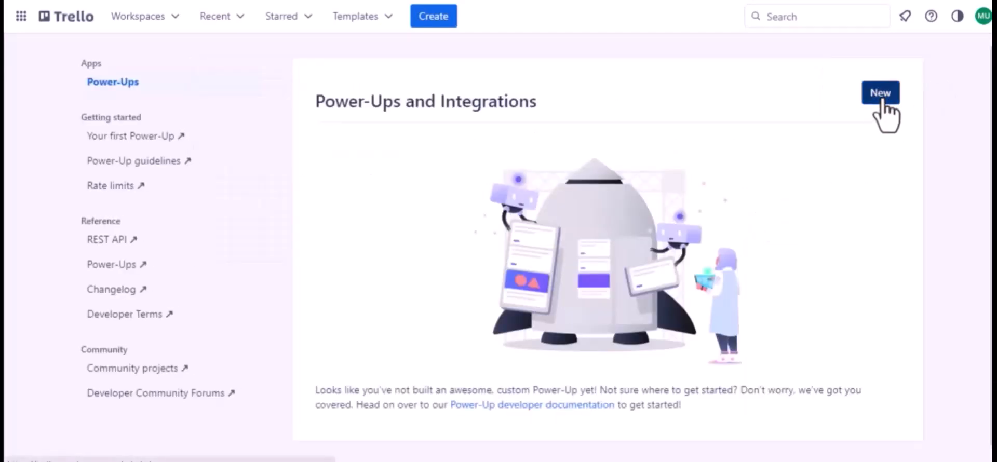
{"action": "left_click", "coordinate": [315, 168]}
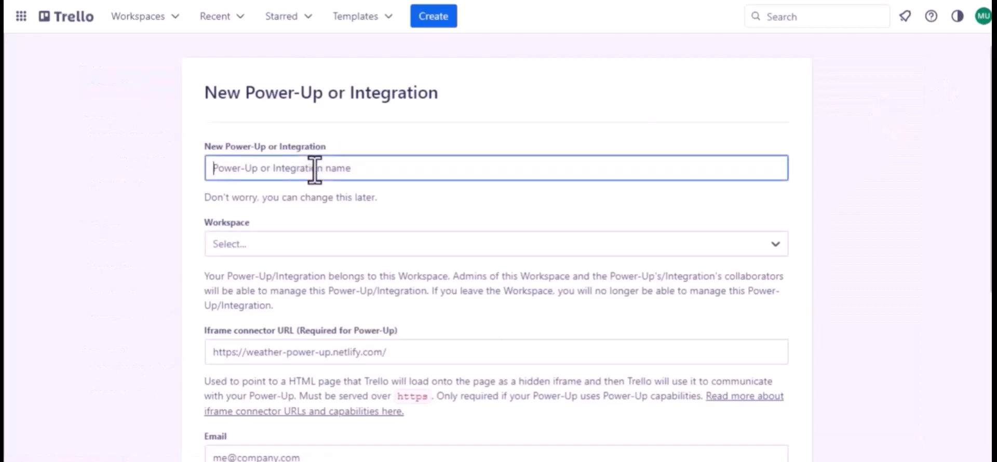
{"action": "type", "text": "Jet "}
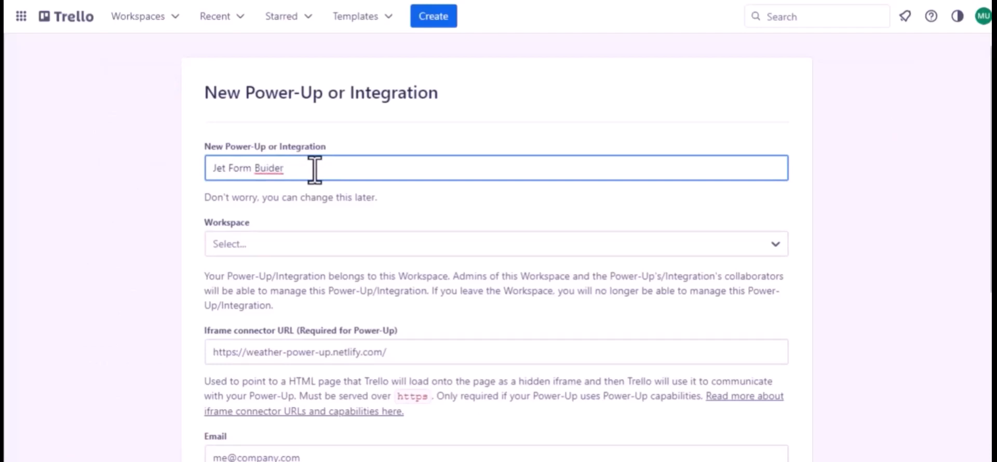
{"action": "type", "text": "Form Builder"}
{"action": "left_click", "coordinate": [269, 168]}
{"action": "type", "text": "l"}
{"action": "left_click", "coordinate": [279, 240]}
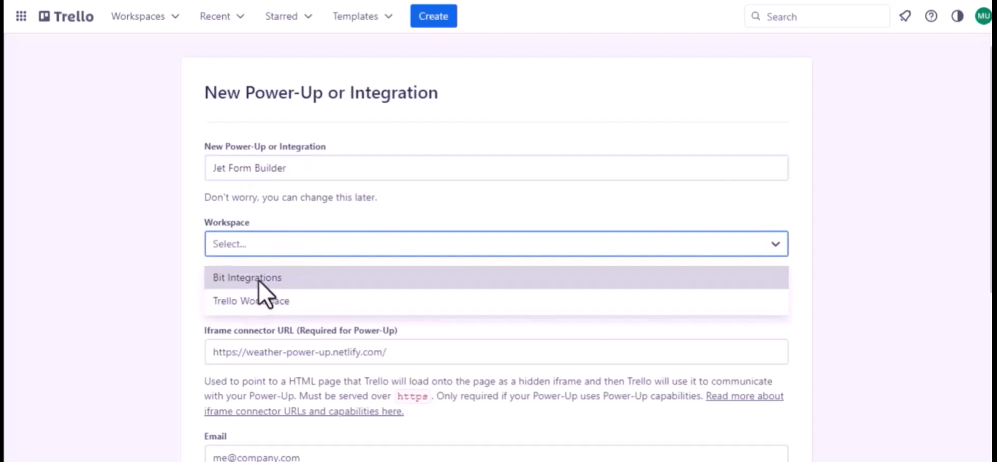
{"action": "left_click", "coordinate": [262, 301]}
Enter the contact e-mail, reuse it as Support contact, and begin the author Bit Apps
{"action": "scroll", "coordinate": [263, 307], "scroll_direction": "down", "scroll_amount": 2}
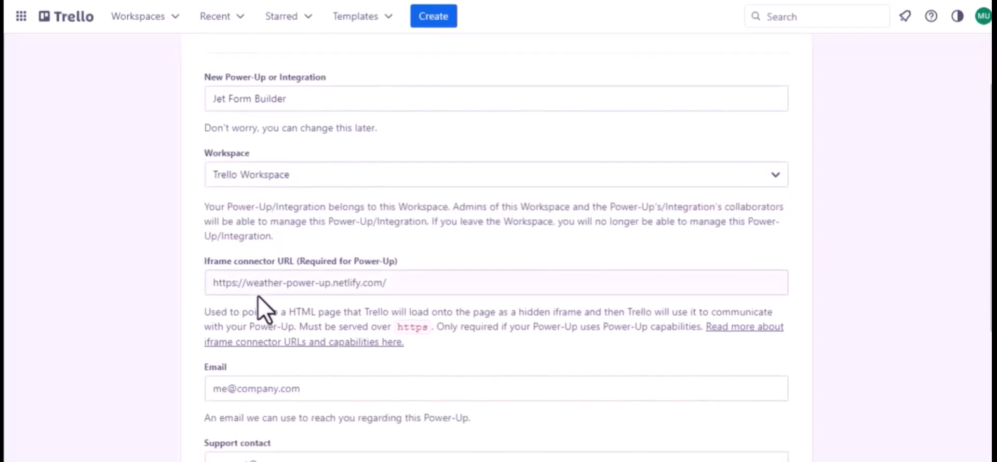
{"action": "scroll", "coordinate": [371, 287], "scroll_direction": "down", "scroll_amount": 3}
{"action": "left_click", "coordinate": [281, 273]}
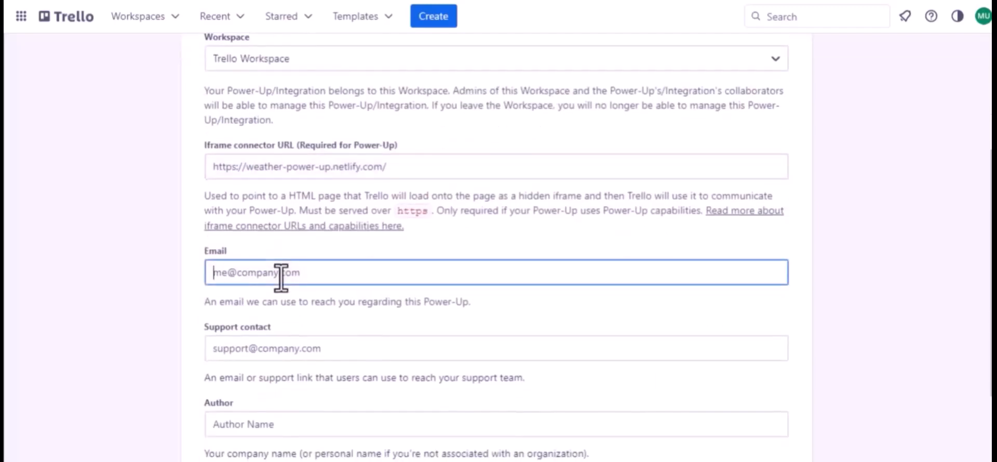
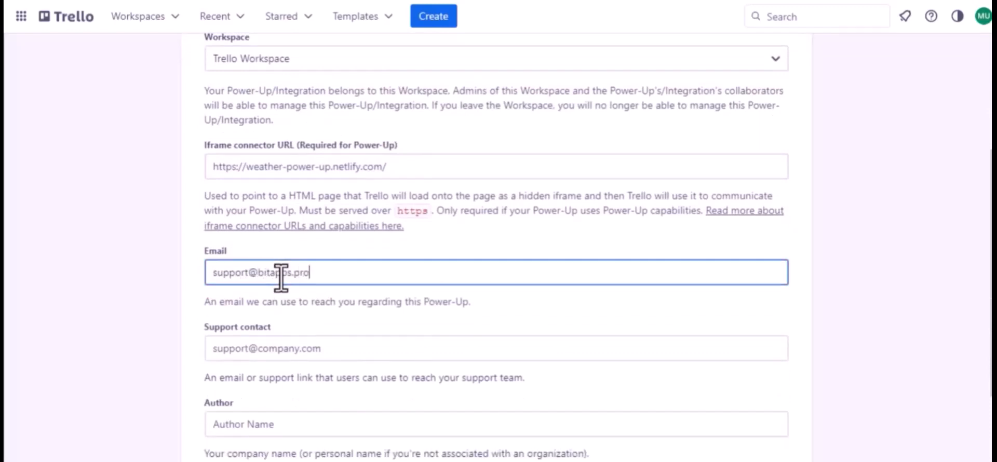
{"action": "key", "text": "ctrl+a"}
{"action": "key", "text": "ctrl+c"}
{"action": "left_click", "coordinate": [278, 347]}
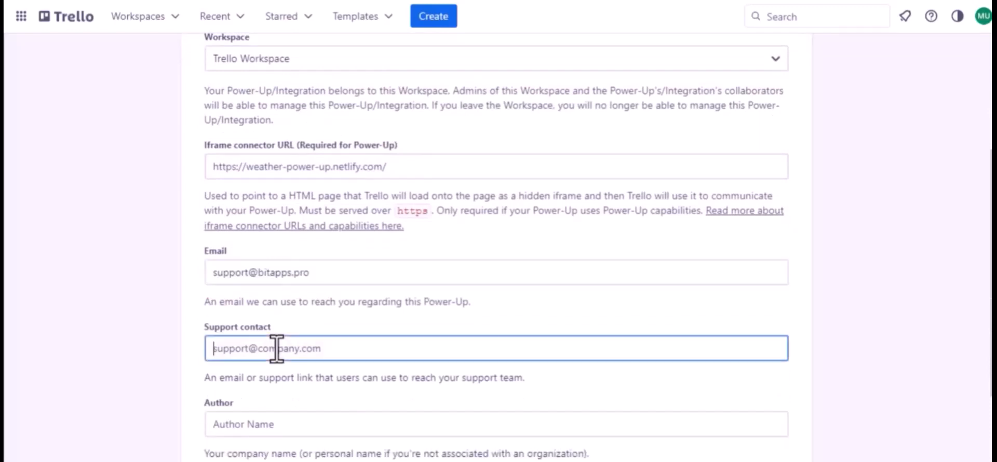
{"action": "key", "text": "ctrl+v"}
{"action": "scroll", "coordinate": [277, 348], "scroll_direction": "down", "scroll_amount": 1}
{"action": "scroll", "coordinate": [277, 348], "scroll_direction": "down", "scroll_amount": 2}
{"action": "left_click", "coordinate": [228, 313]}
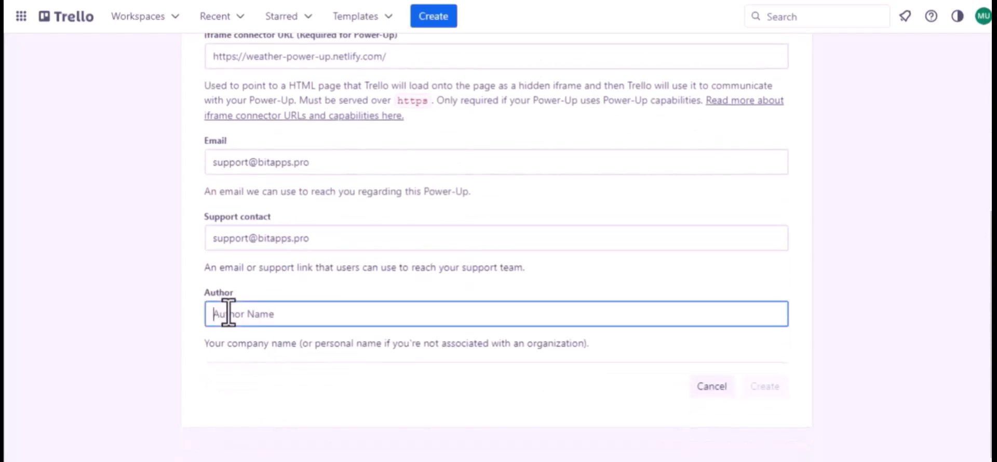
{"action": "type", "text": "Bit Apps"}
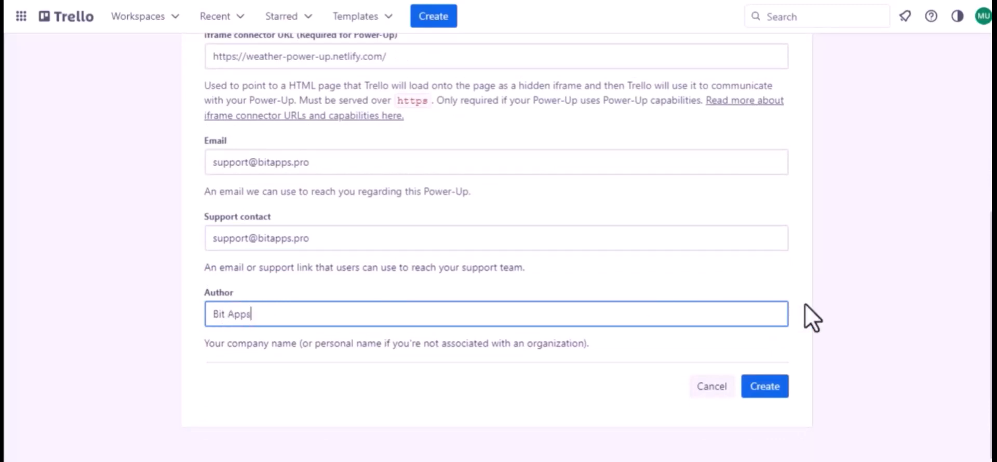
Create the Jet Form Builder Power-Up and generate a new API key for it
{"action": "left_click", "coordinate": [771, 386]}
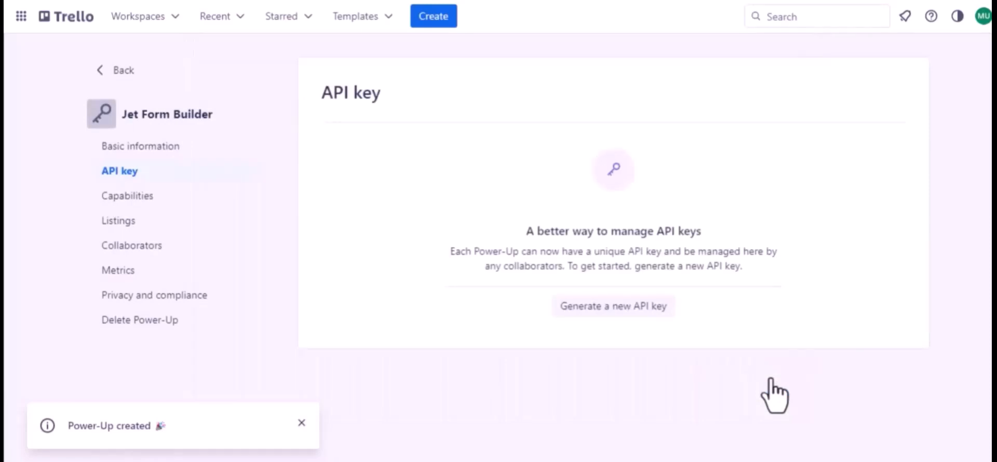
{"action": "left_click", "coordinate": [606, 310]}
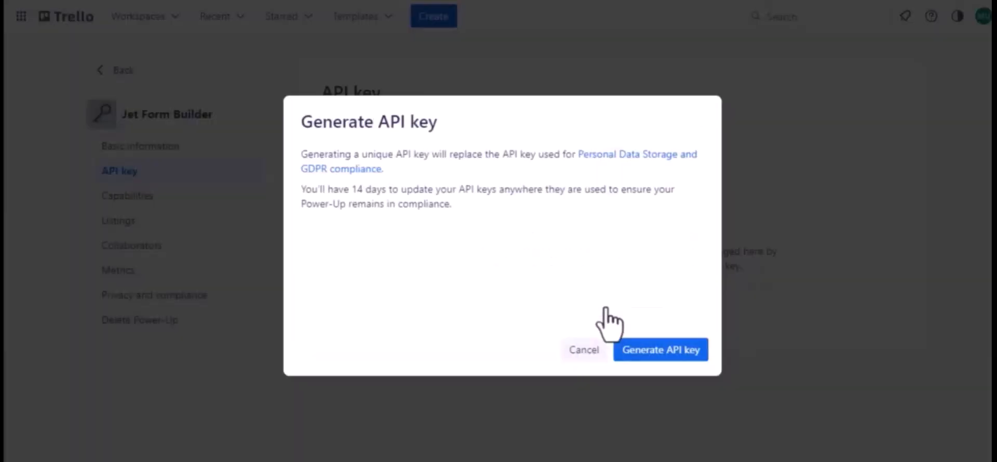
{"action": "left_click", "coordinate": [658, 354]}
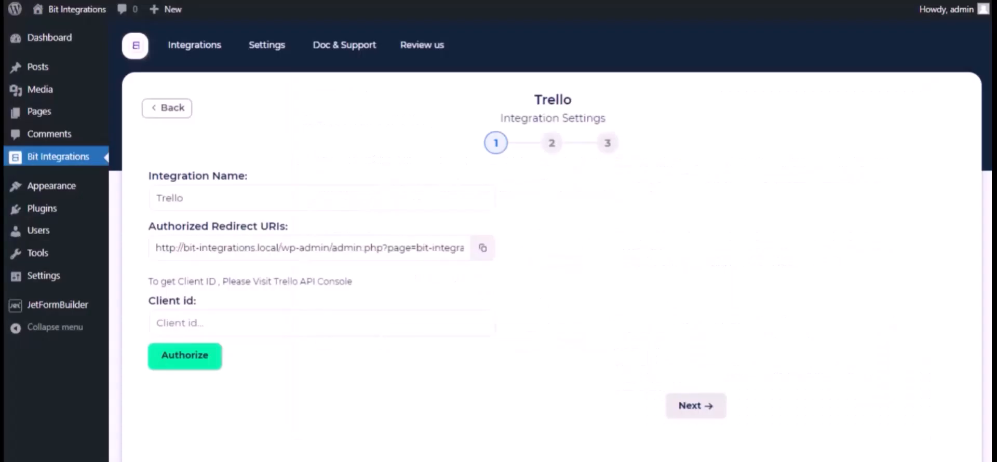
Add the Bit Integrations redirect URL as an allowed origin and copy the API key into Client id
{"action": "left_click", "coordinate": [483, 247]}
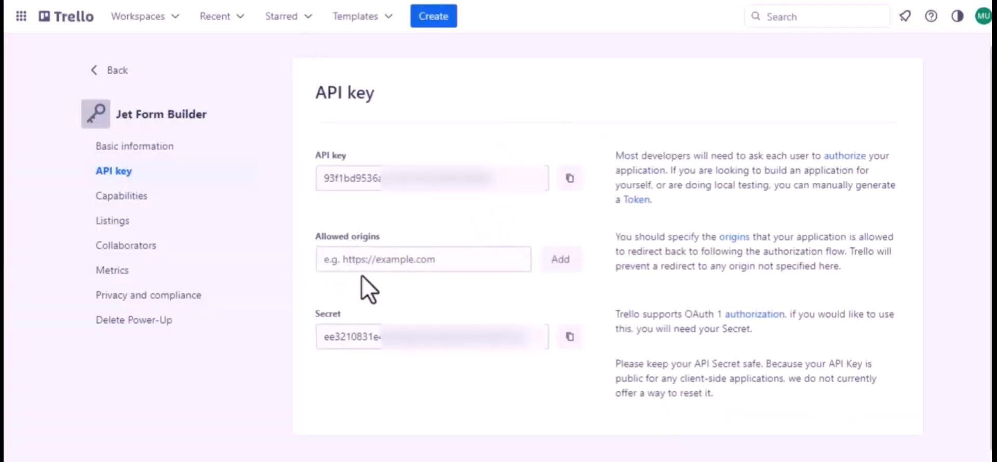
{"action": "left_click", "coordinate": [370, 263]}
{"action": "key", "text": "ctrl+v"}
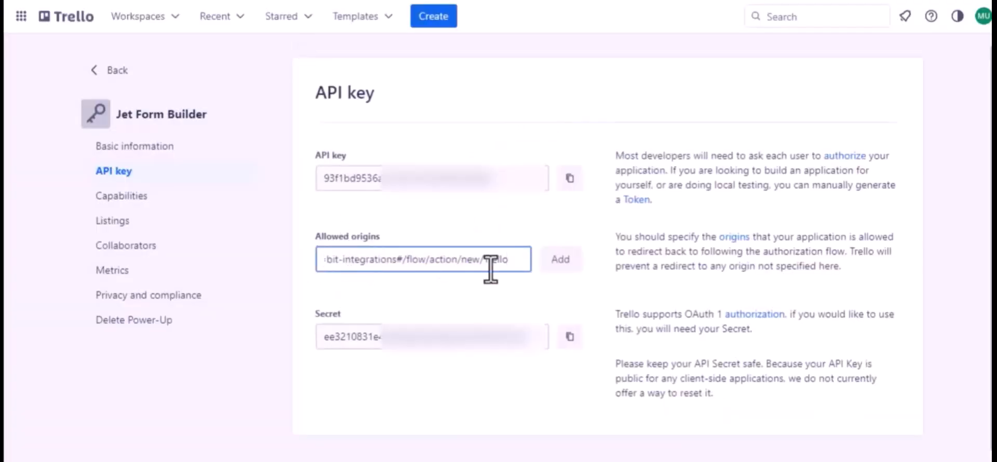
{"action": "left_click", "coordinate": [559, 259]}
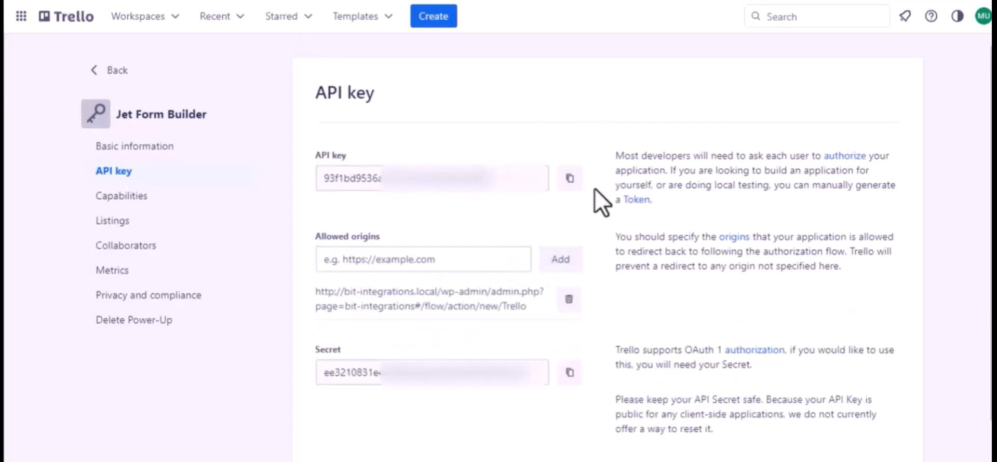
{"action": "left_click", "coordinate": [563, 183]}
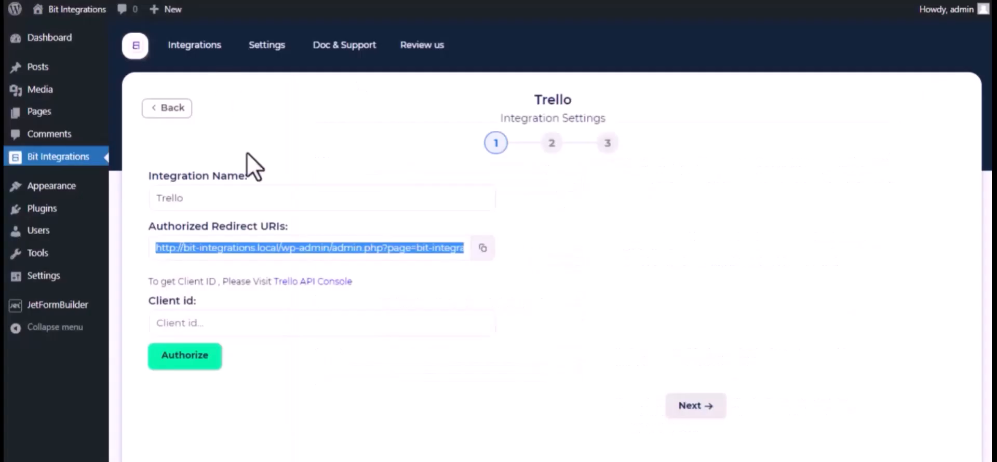
{"action": "left_click", "coordinate": [214, 322]}
Enter the API key as Client id, authorize and allow Trello access, then continue
{"action": "key", "text": "ctrl+v"}
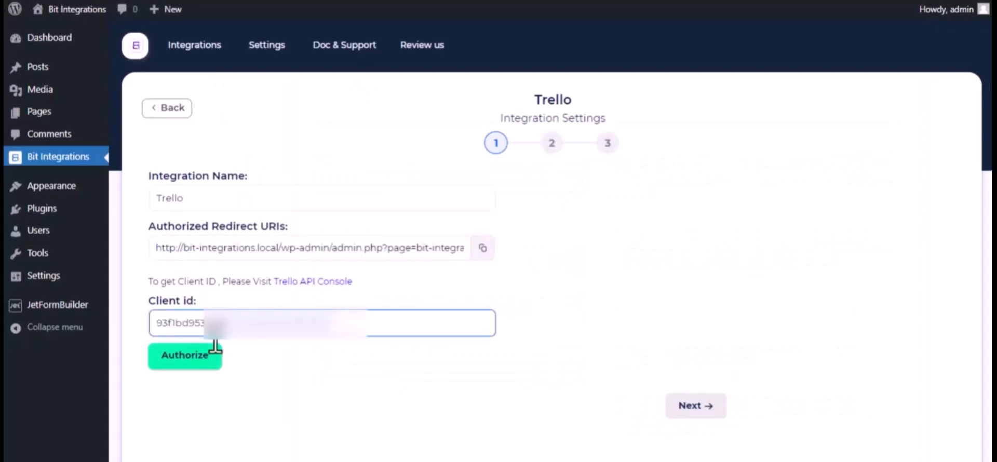
{"action": "left_click", "coordinate": [198, 361]}
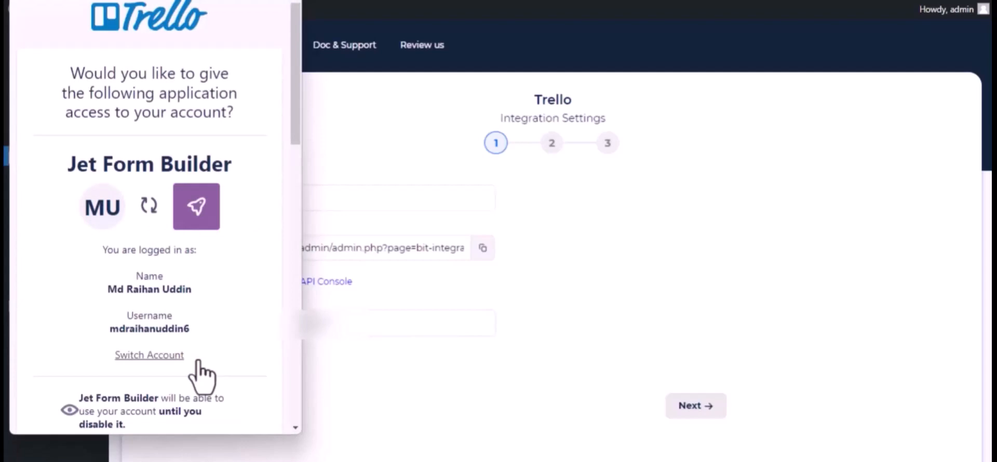
{"action": "scroll", "coordinate": [202, 375], "scroll_direction": "down", "scroll_amount": 12}
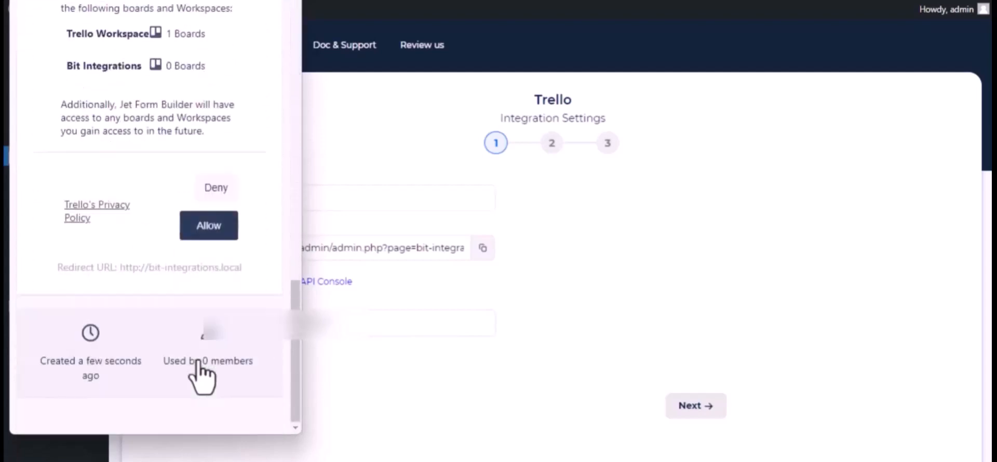
{"action": "left_click", "coordinate": [200, 233]}
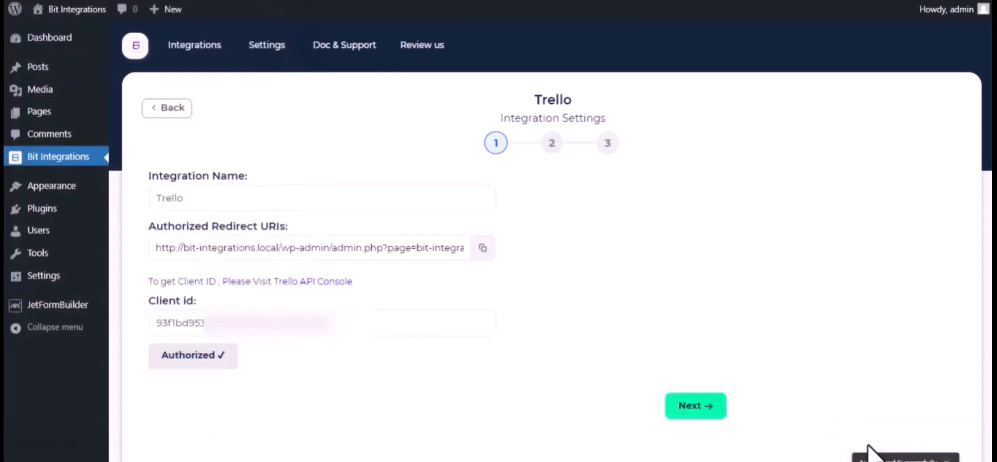
{"action": "left_click", "coordinate": [361, 332]}
{"action": "scroll", "coordinate": [360, 344], "scroll_direction": "down", "scroll_amount": 2}
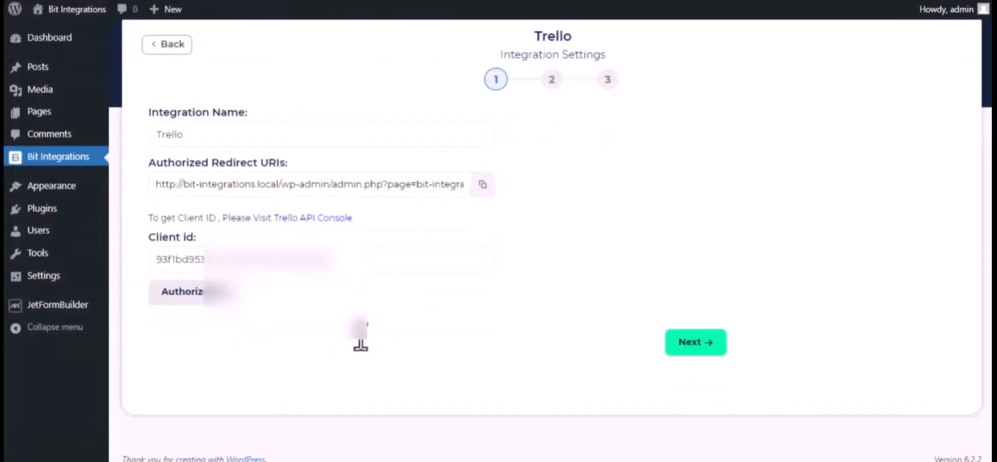
{"action": "left_click", "coordinate": [698, 342]}
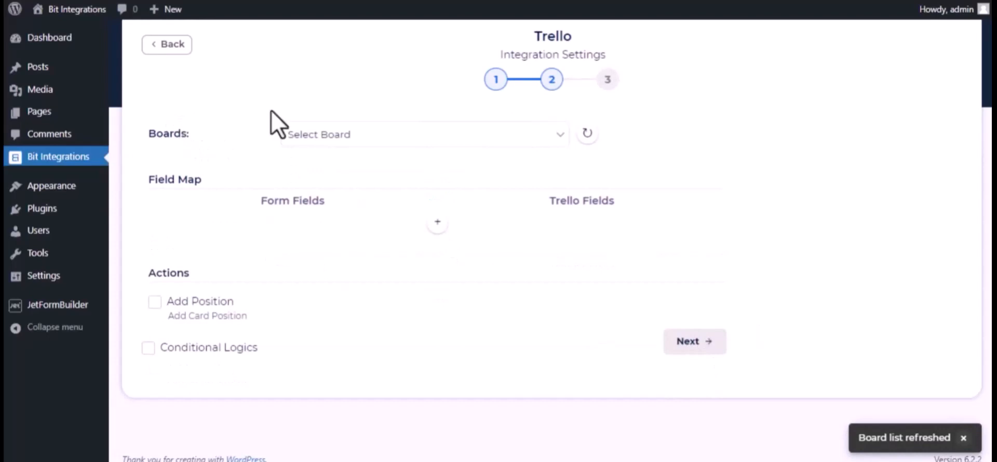
Choose the Bit Integrations board and its To Do list for new cards
{"action": "left_click", "coordinate": [371, 130]}
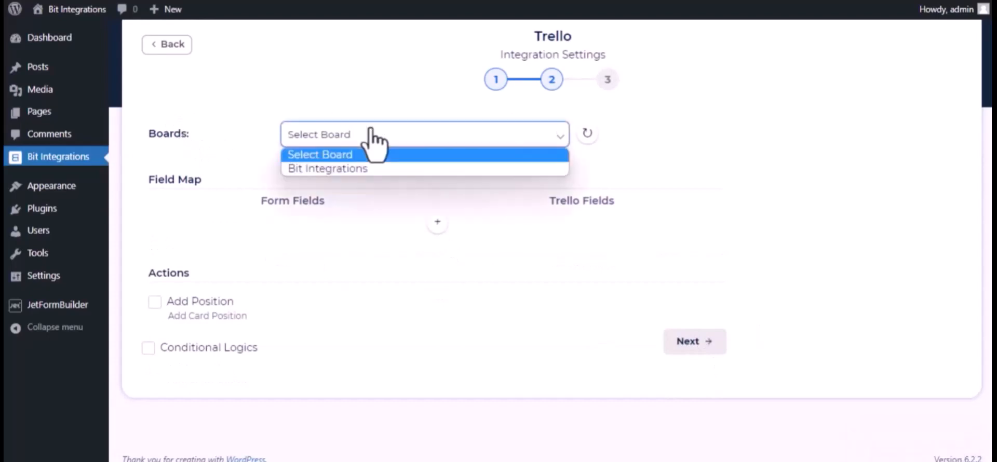
{"action": "left_click", "coordinate": [371, 170]}
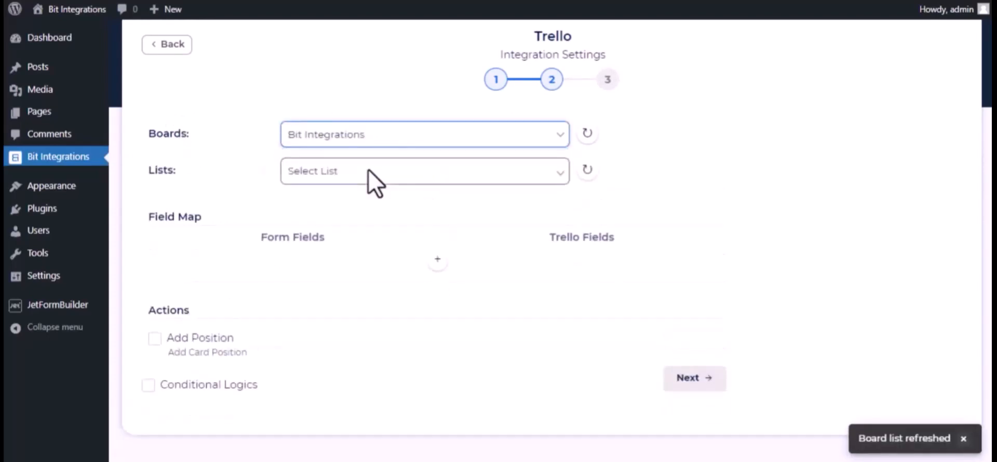
{"action": "left_click", "coordinate": [327, 176]}
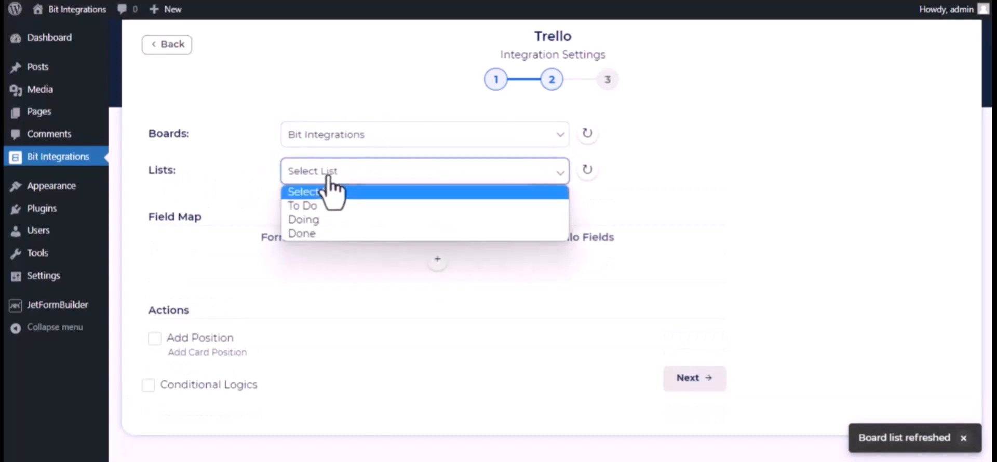
{"action": "left_click", "coordinate": [328, 206]}
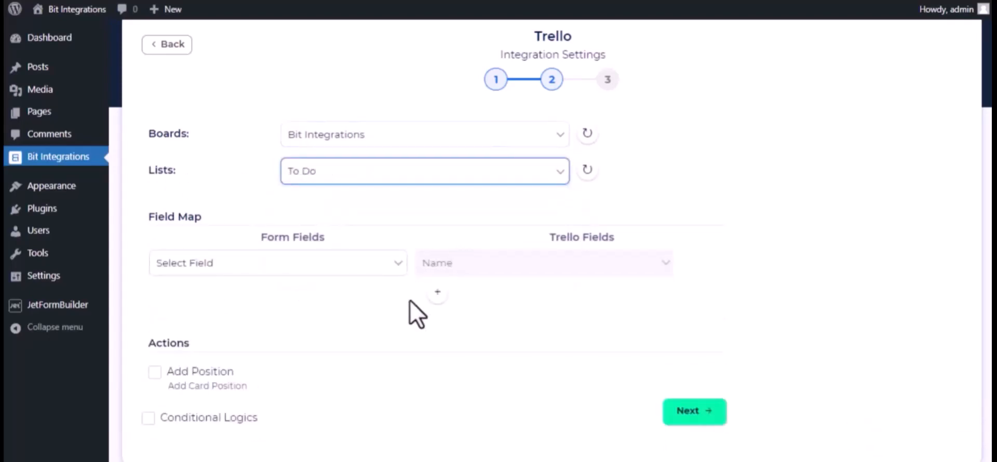
Map the form's name to card Name and description to card Description
{"action": "left_click", "coordinate": [340, 271]}
{"action": "scroll", "coordinate": [311, 189], "scroll_direction": "down", "scroll_amount": 4}
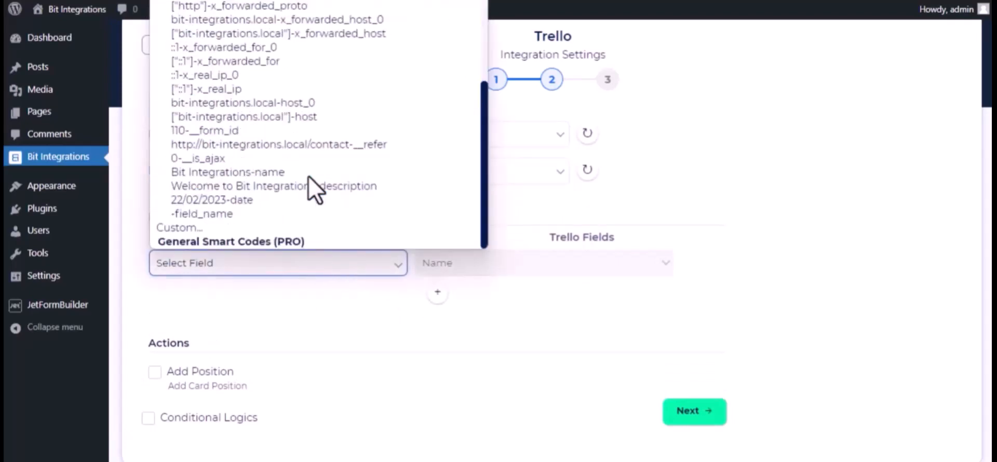
{"action": "left_click", "coordinate": [279, 173]}
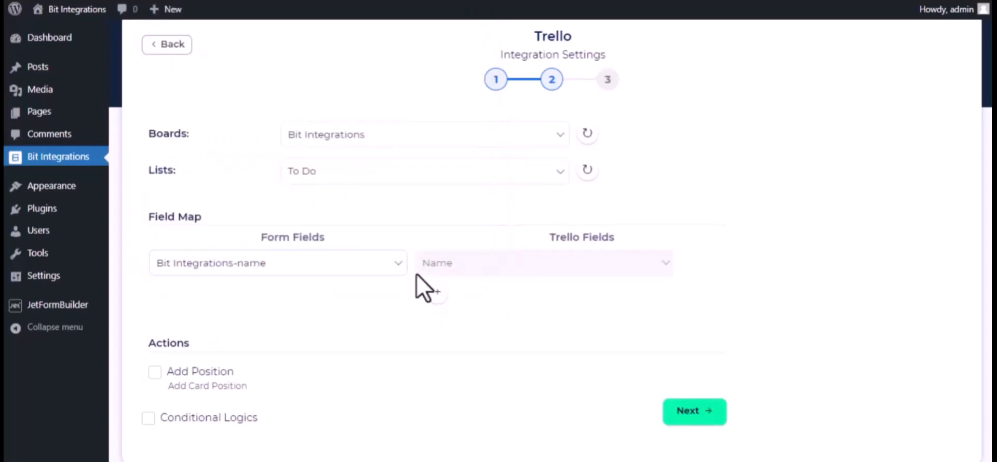
{"action": "left_click", "coordinate": [437, 292]}
{"action": "left_click", "coordinate": [379, 299]}
{"action": "scroll", "coordinate": [364, 228], "scroll_direction": "down", "scroll_amount": 4}
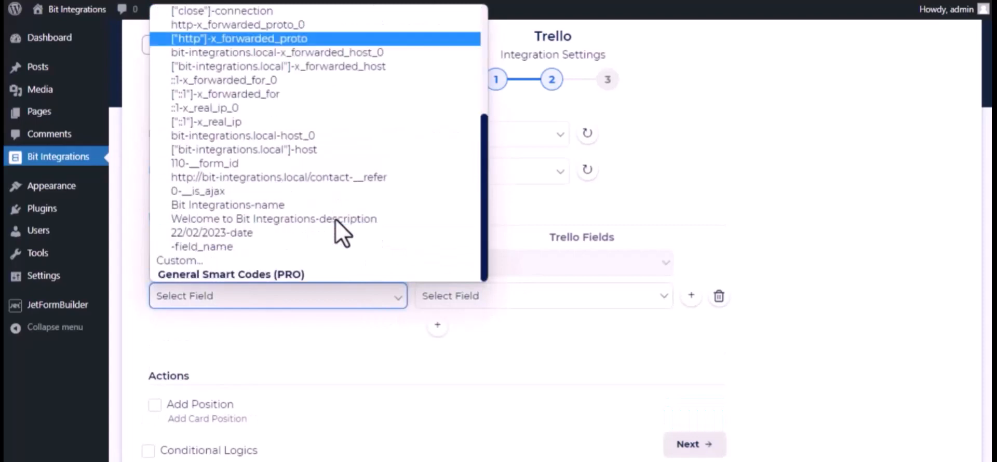
{"action": "left_click", "coordinate": [283, 219]}
{"action": "left_click", "coordinate": [543, 304]}
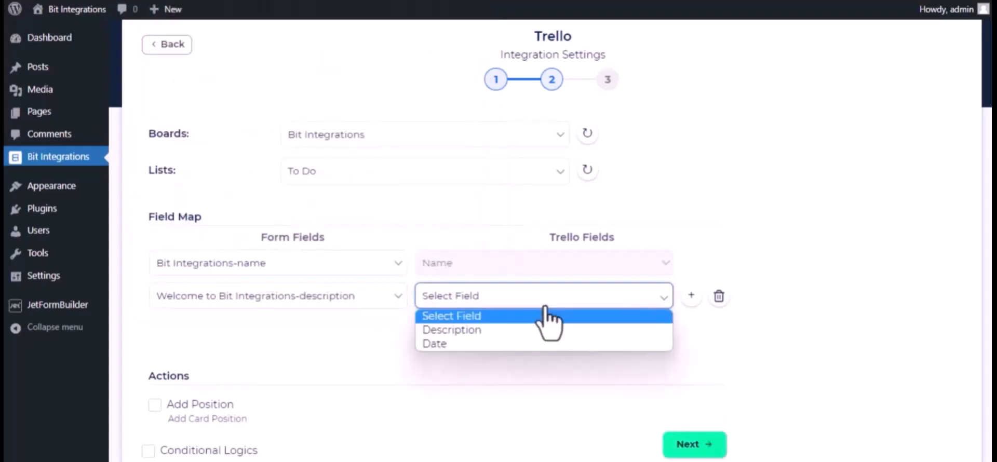
{"action": "left_click", "coordinate": [520, 331]}
Add a third mapping row sending the form's date to the card Date
{"action": "left_click", "coordinate": [438, 327]}
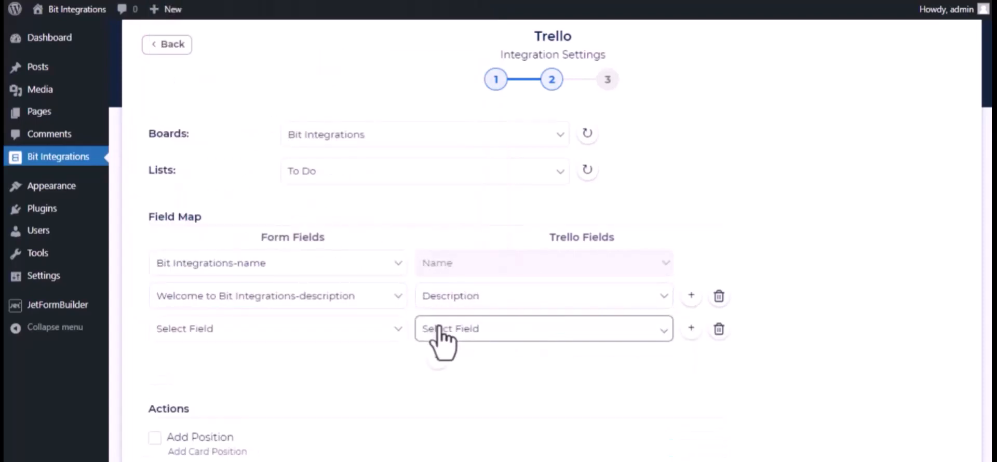
{"action": "left_click", "coordinate": [338, 333]}
{"action": "scroll", "coordinate": [349, 290], "scroll_direction": "down", "scroll_amount": 5}
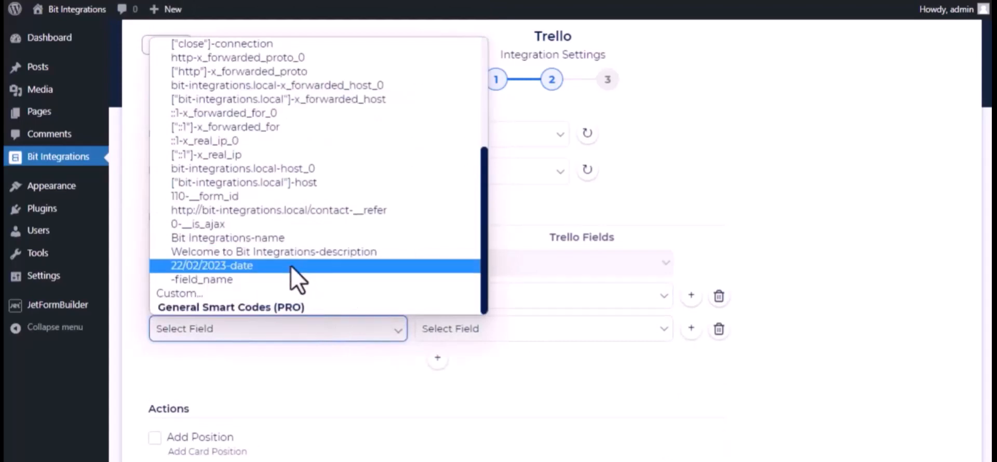
{"action": "left_click", "coordinate": [298, 275]}
{"action": "left_click", "coordinate": [484, 335]}
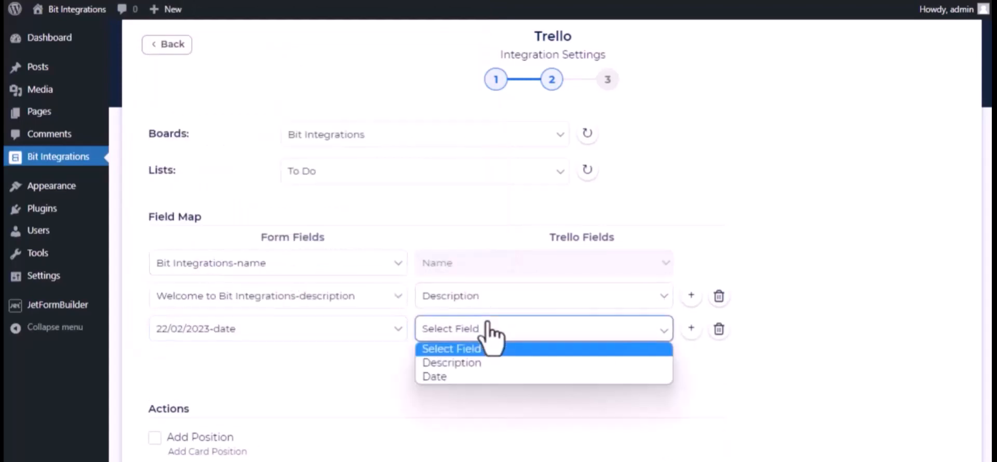
{"action": "left_click", "coordinate": [462, 376]}
Advance to step 3 and save the Trello integration with Finish & Save
{"action": "scroll", "coordinate": [305, 405], "scroll_direction": "down", "scroll_amount": 3}
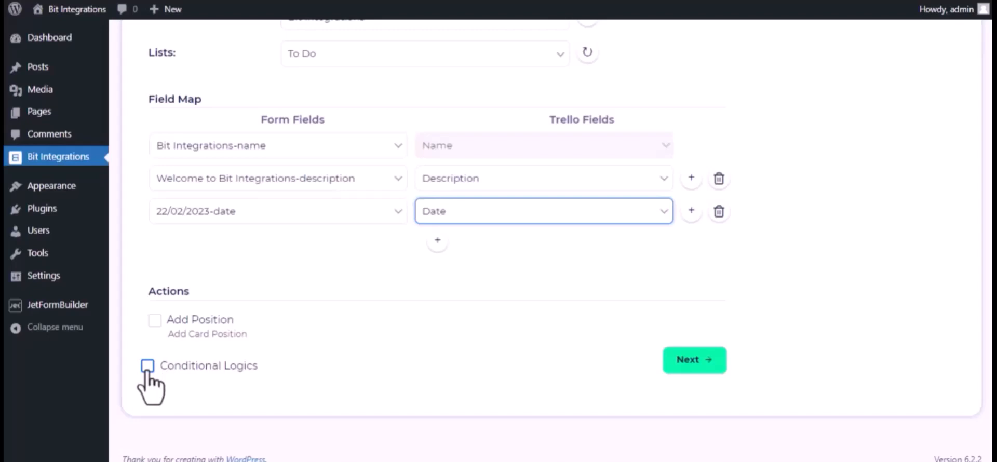
{"action": "left_click", "coordinate": [708, 356]}
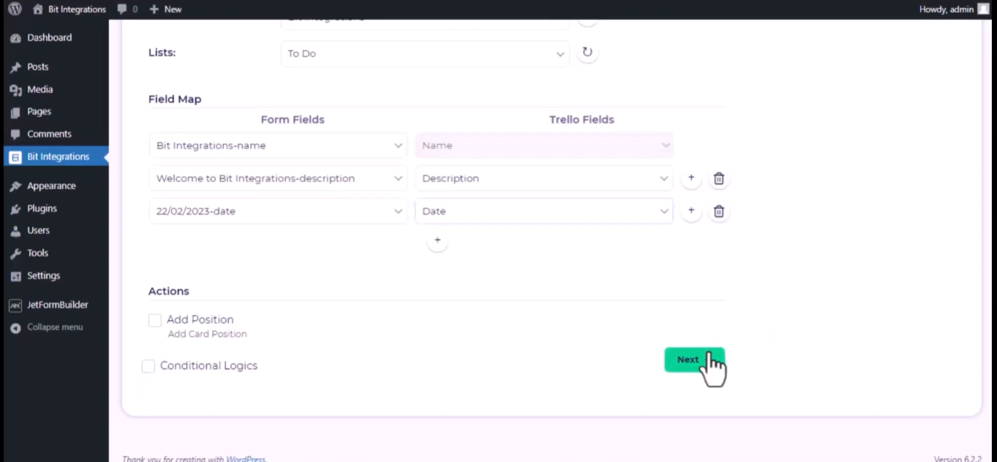
{"action": "left_click", "coordinate": [550, 183]}
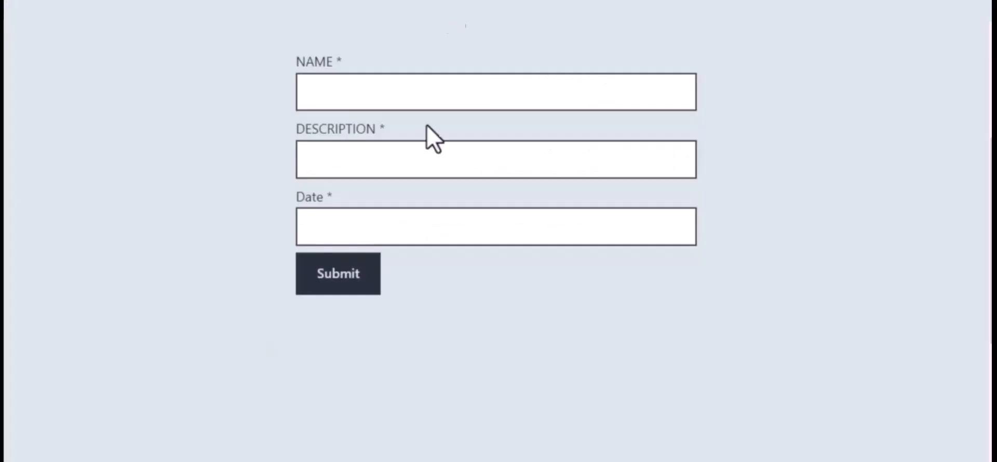
Submit a test entry named 'Bit Integrations', described 'Welcome to Bit Integrations', dated 09/22/2022
{"action": "left_click", "coordinate": [376, 98]}
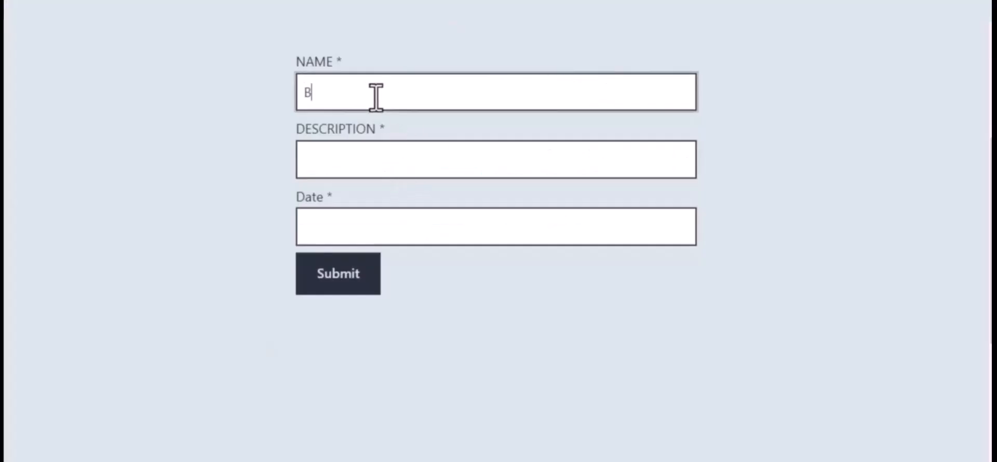
{"action": "type", "text": "Bit Integrations"}
{"action": "left_click", "coordinate": [390, 153]}
{"action": "type", "text": "W"}
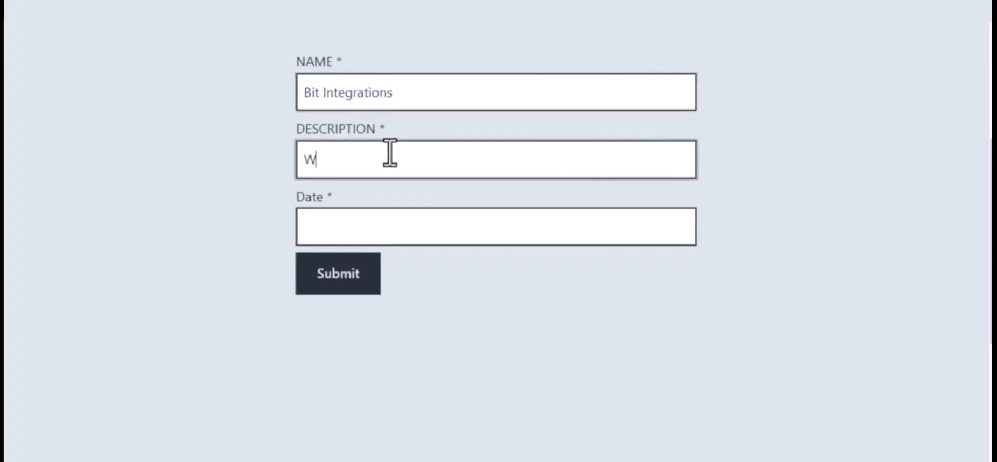
{"action": "type", "text": "elcome to Bi"}
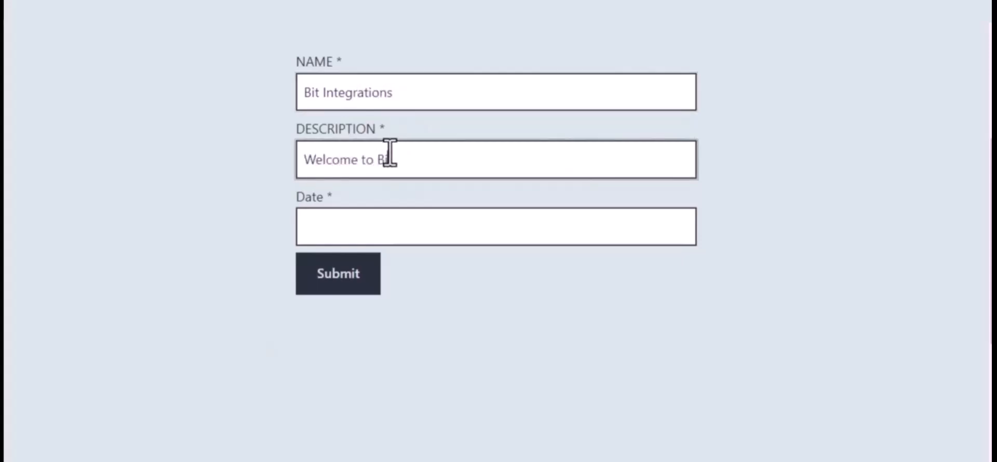
{"action": "type", "text": "t Integrations Plugin"}
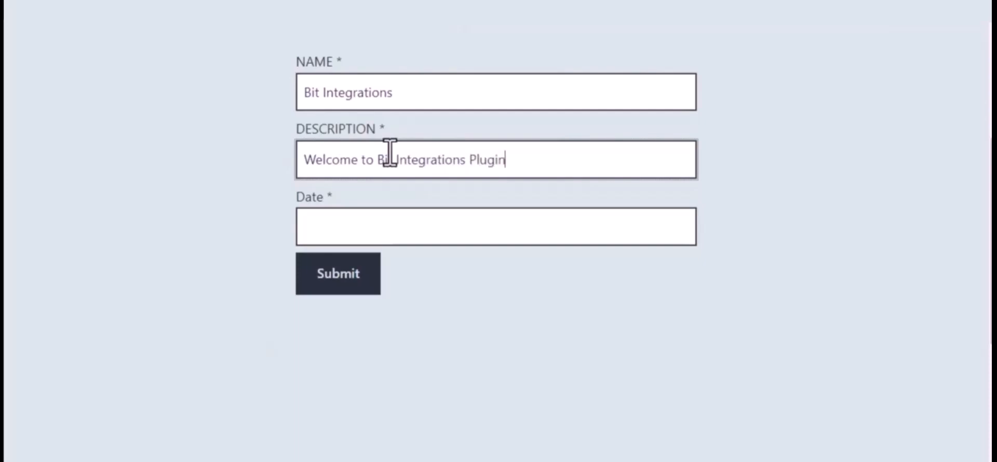
{"action": "left_click", "coordinate": [410, 225]}
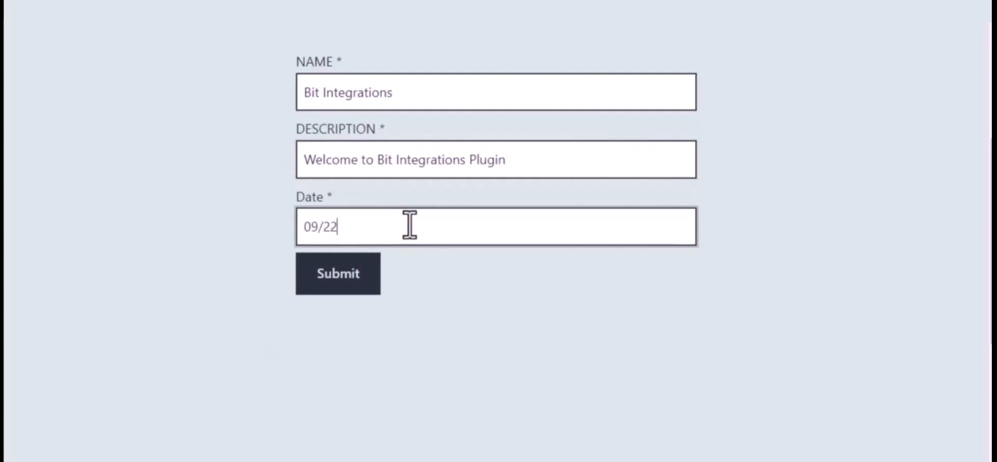
{"action": "type", "text": "09/22/2022"}
{"action": "left_click", "coordinate": [343, 275]}
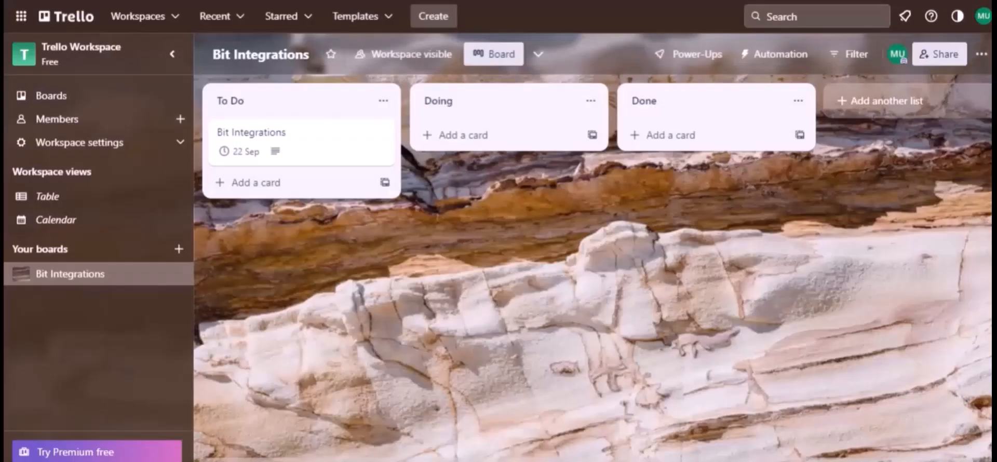
Open the Bit Integrations card in To Do to view its description and 22 Sep due date
{"action": "left_click", "coordinate": [258, 107]}
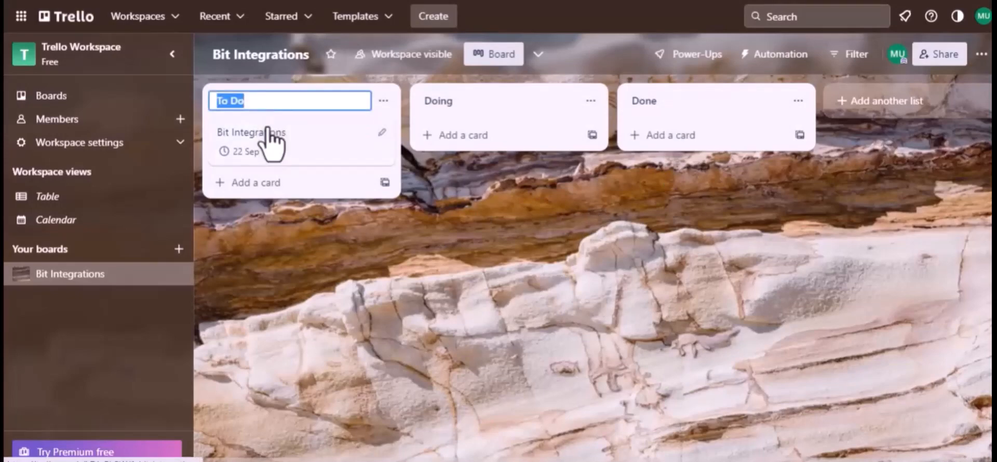
{"action": "left_click", "coordinate": [270, 140]}
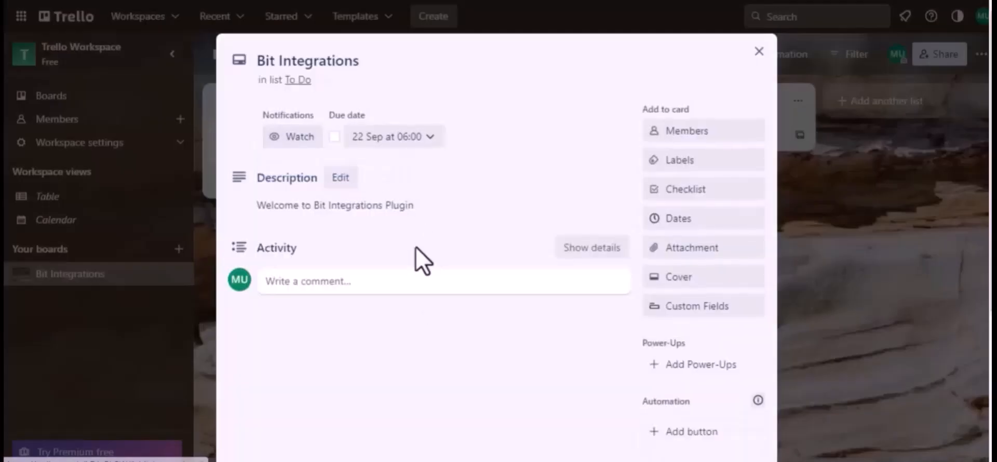